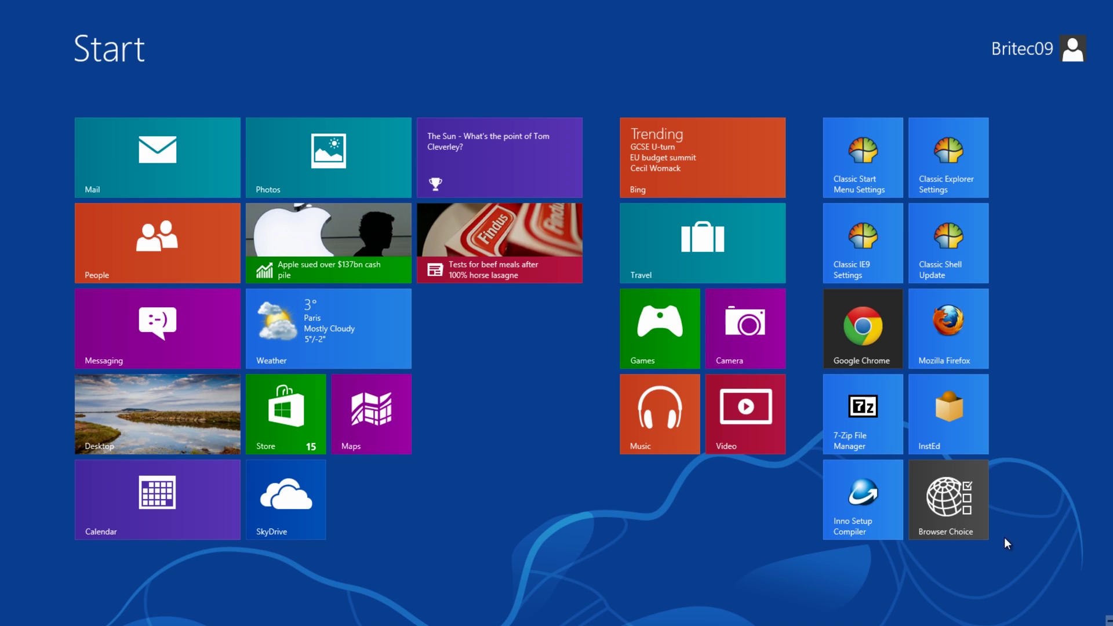
Step: Launch File Explorer at Libraries from the Start screen's All apps list and show the View ribbon
{"action": "right_click", "coordinate": [634, 585]}
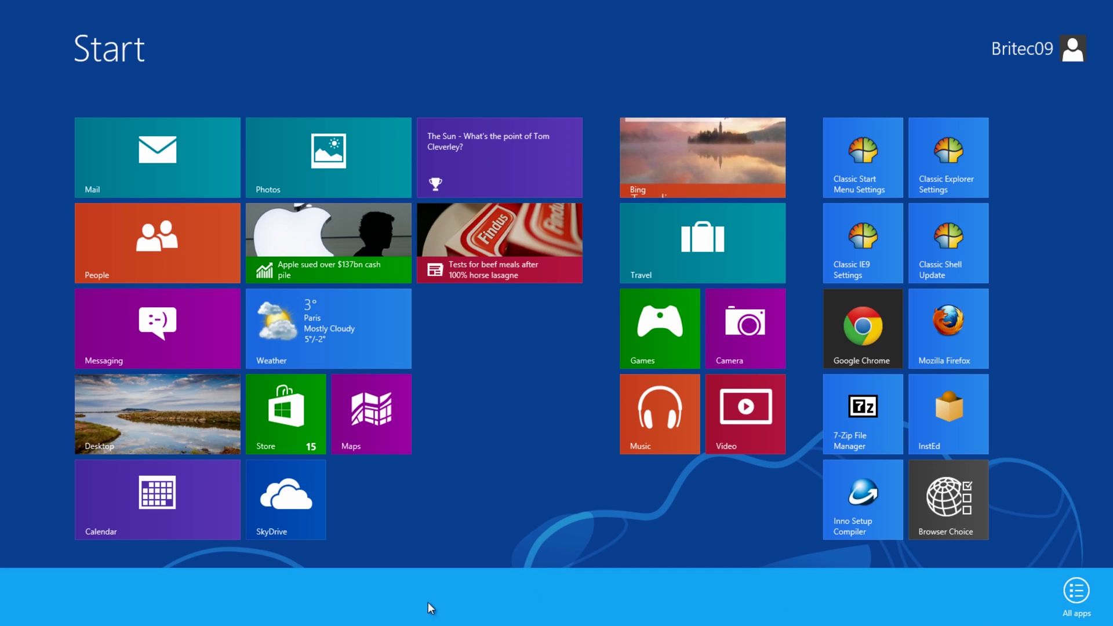
{"action": "left_click", "coordinate": [1080, 595]}
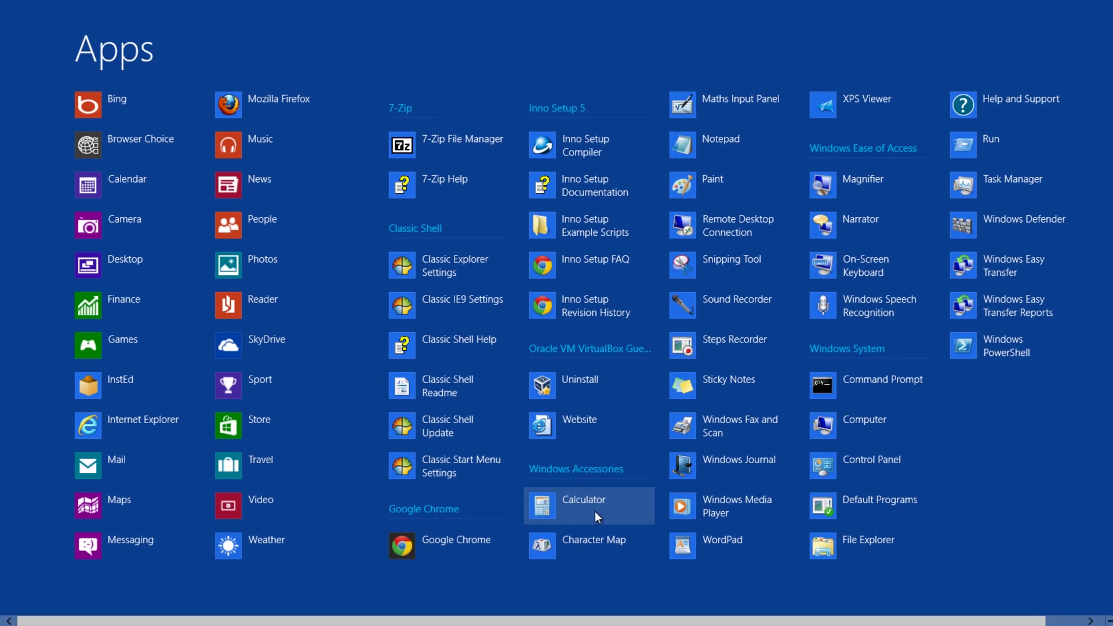
{"action": "left_click", "coordinate": [820, 548]}
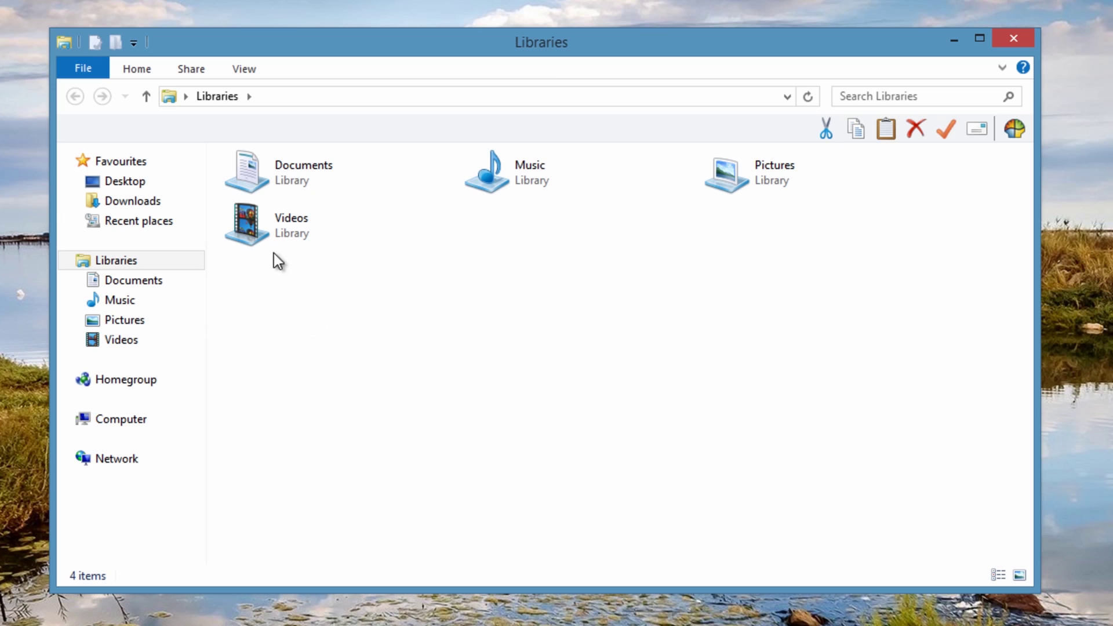
{"action": "left_click", "coordinate": [246, 71]}
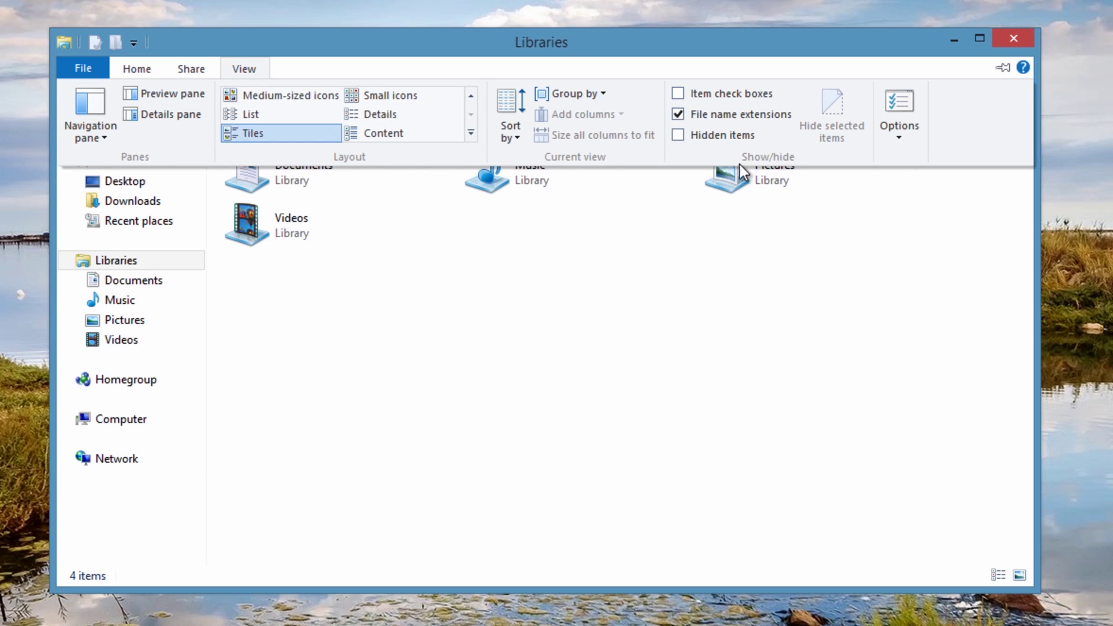
Step: Tick Hidden items on the View ribbon, then expand the View tab's Options dropdown
{"action": "left_click", "coordinate": [677, 135]}
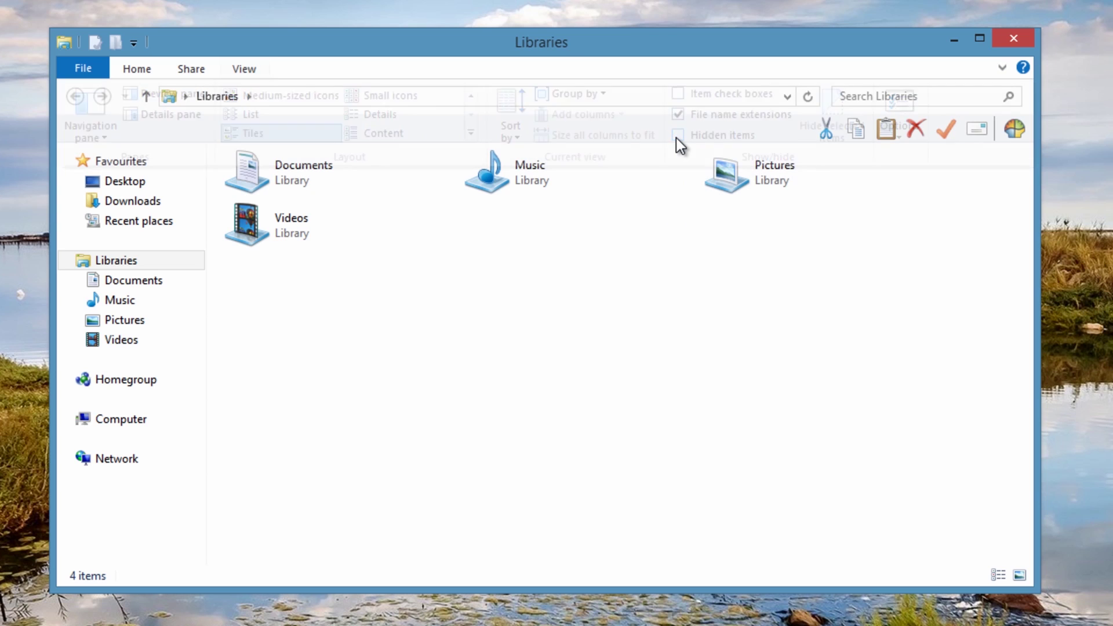
{"action": "left_click", "coordinate": [242, 69]}
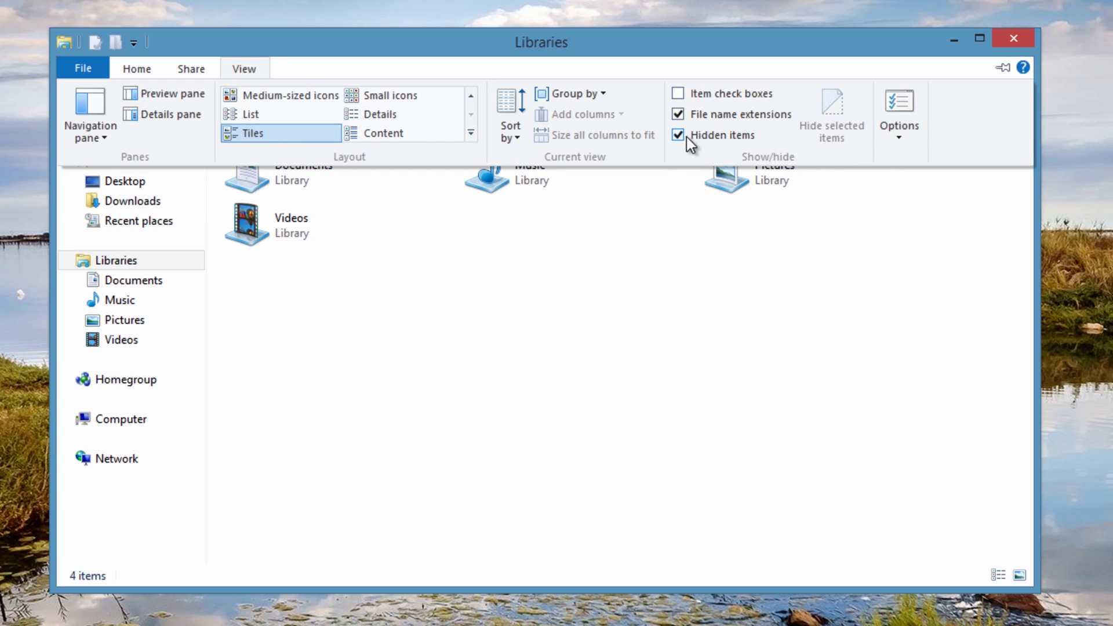
{"action": "left_click", "coordinate": [903, 141]}
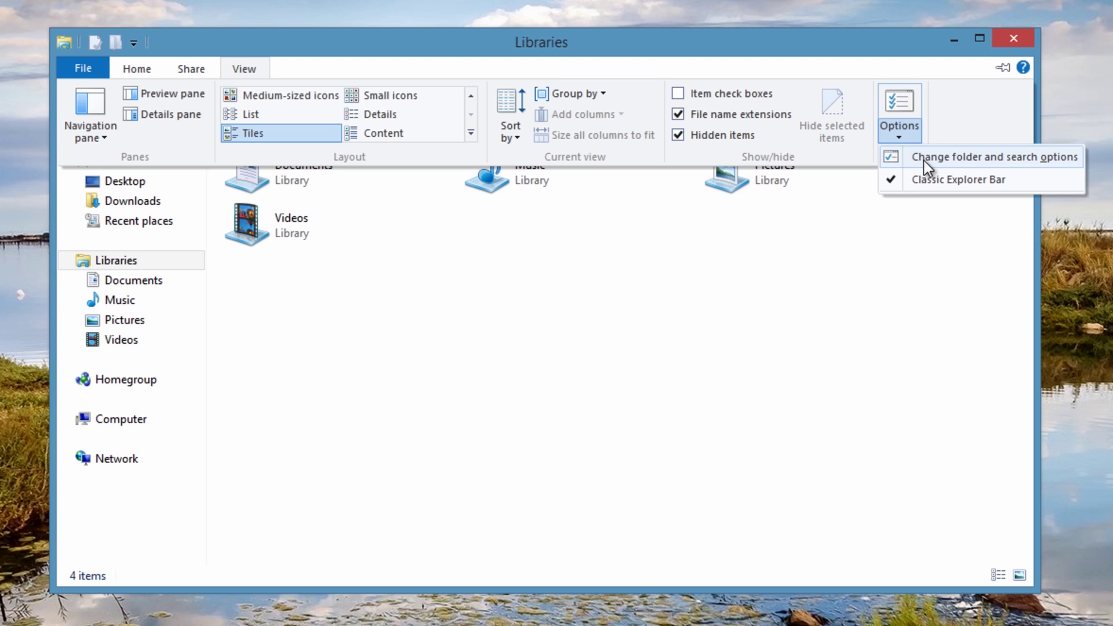
Step: Check the hidden files setting in Folder Options' View tab and cancel without changes
{"action": "left_click", "coordinate": [924, 160]}
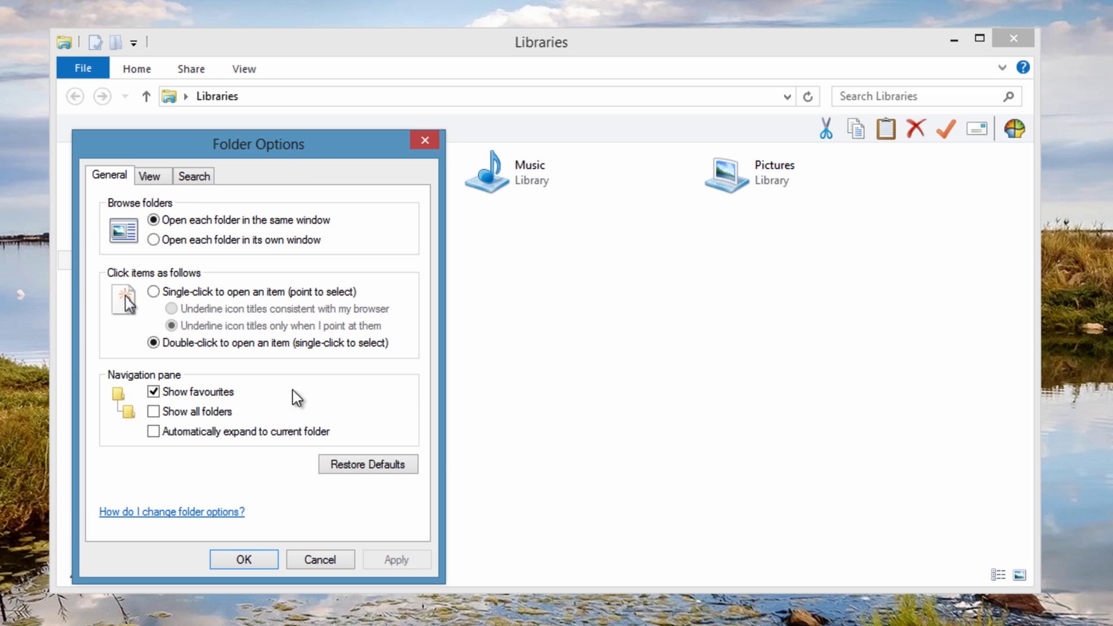
{"action": "left_click", "coordinate": [152, 175]}
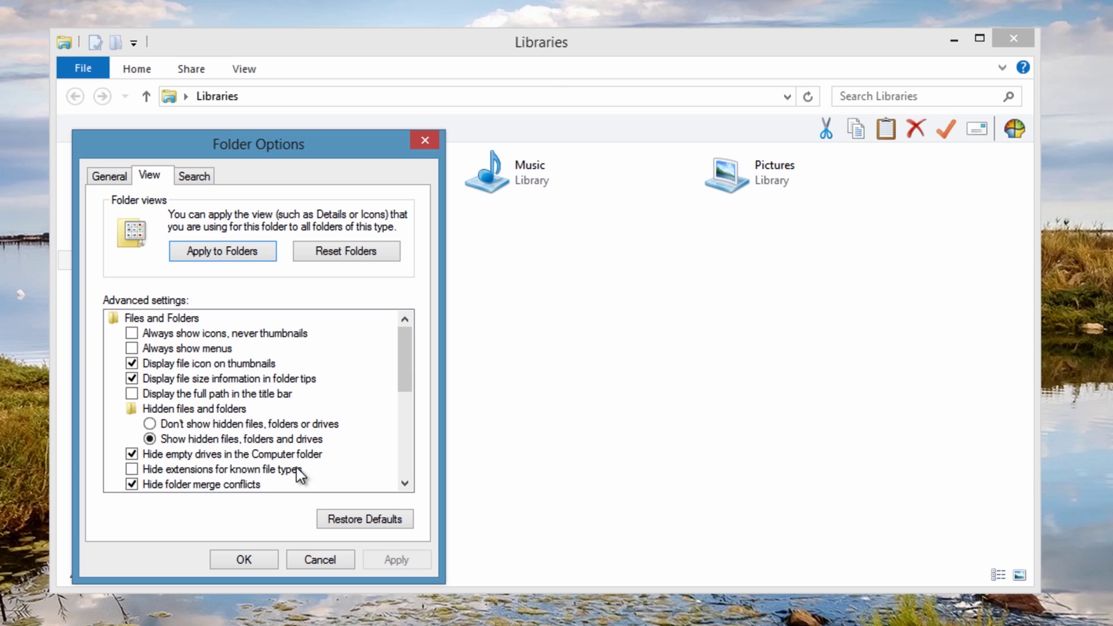
{"action": "scroll", "coordinate": [406, 364], "scroll_direction": "down", "scroll_amount": 1}
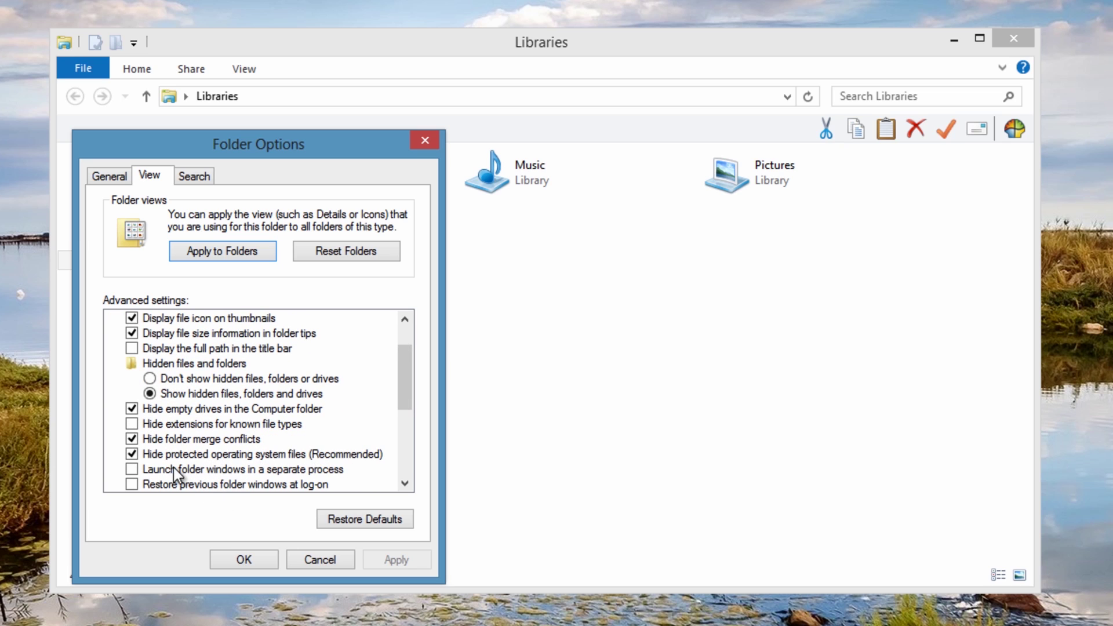
{"action": "left_click", "coordinate": [321, 559]}
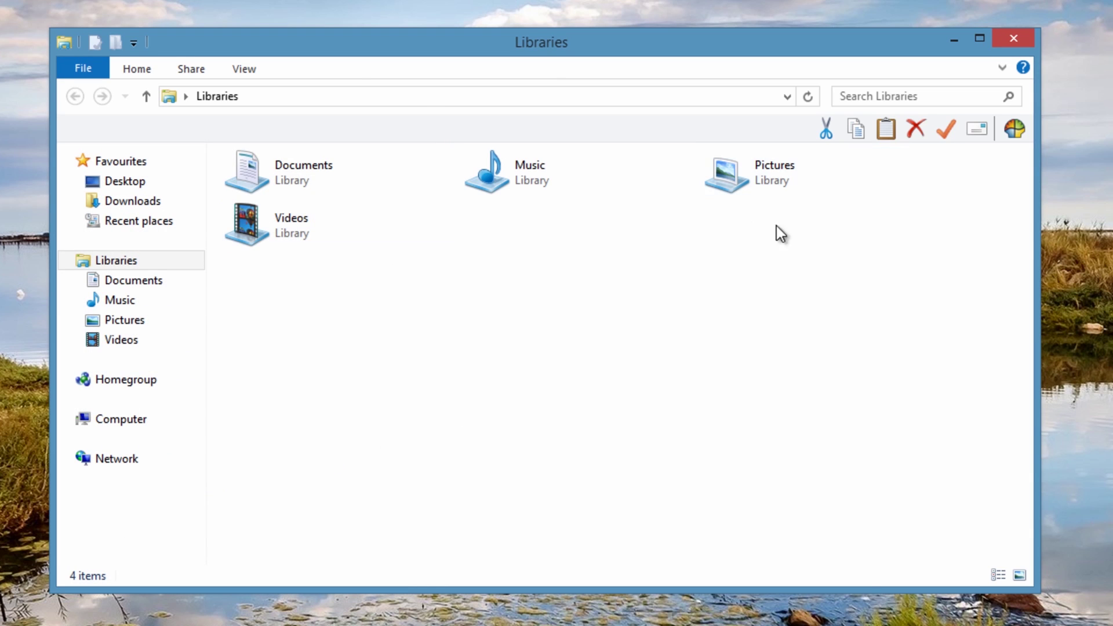
Step: Untick Hidden items on the View ribbon and close the Libraries window
{"action": "left_click", "coordinate": [243, 70]}
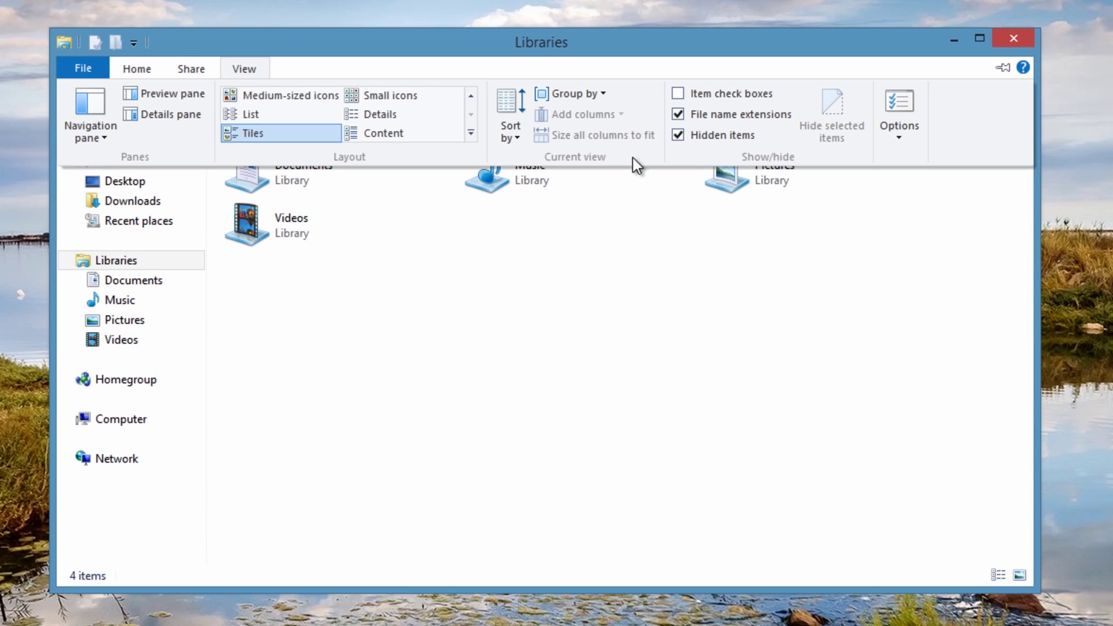
{"action": "left_click", "coordinate": [678, 135]}
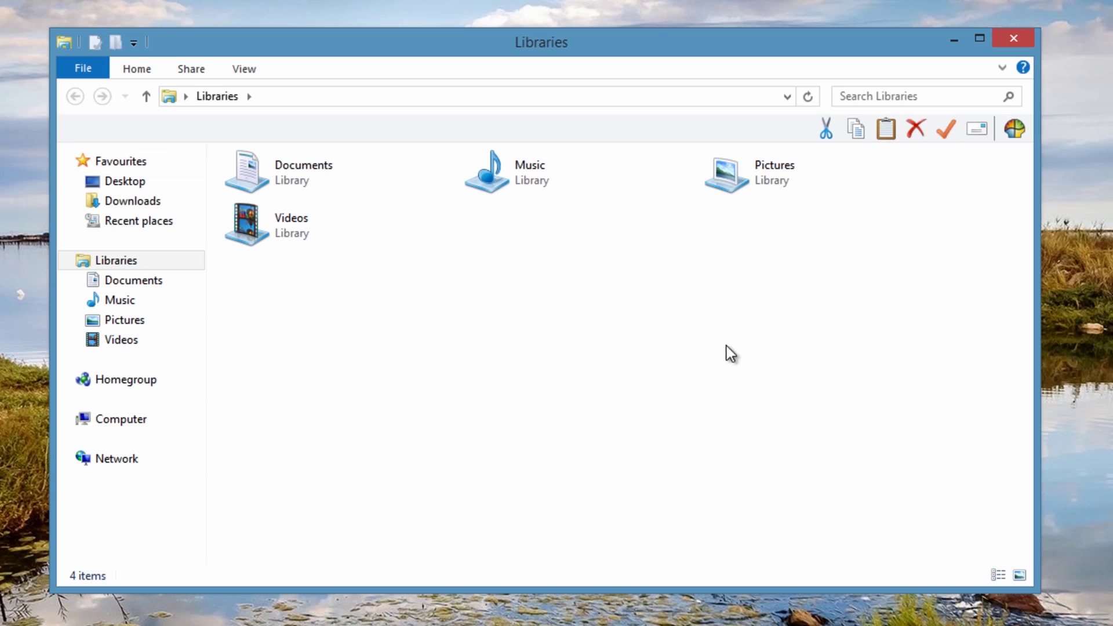
{"action": "left_click", "coordinate": [1022, 37]}
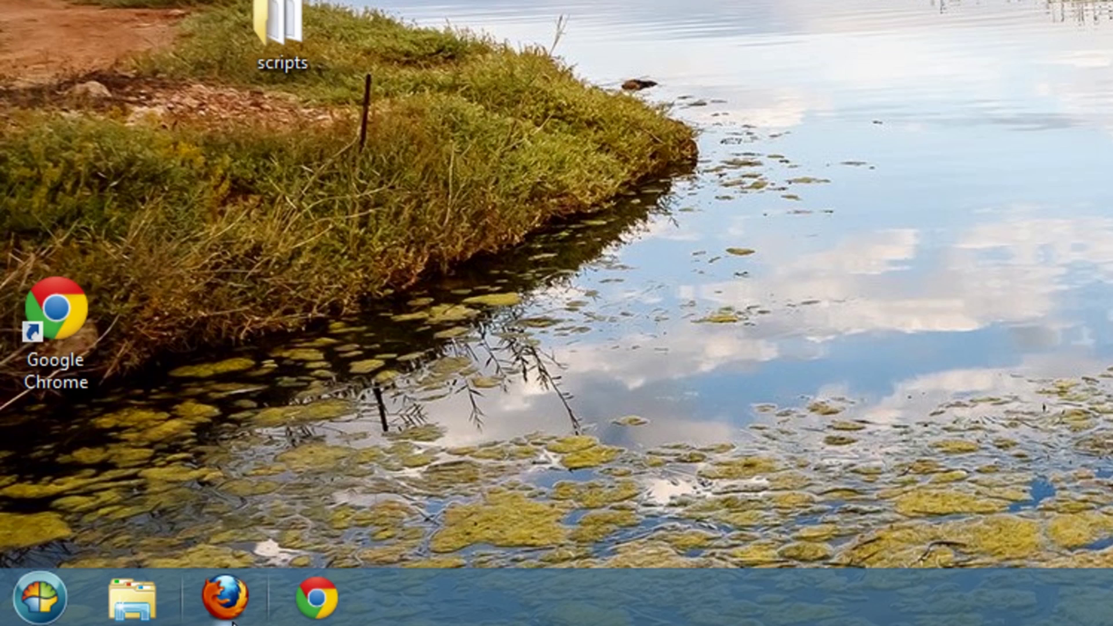
Step: Open Windows Explorer at Computer from the Start right-click menu and tick Hidden items
{"action": "right_click", "coordinate": [40, 590]}
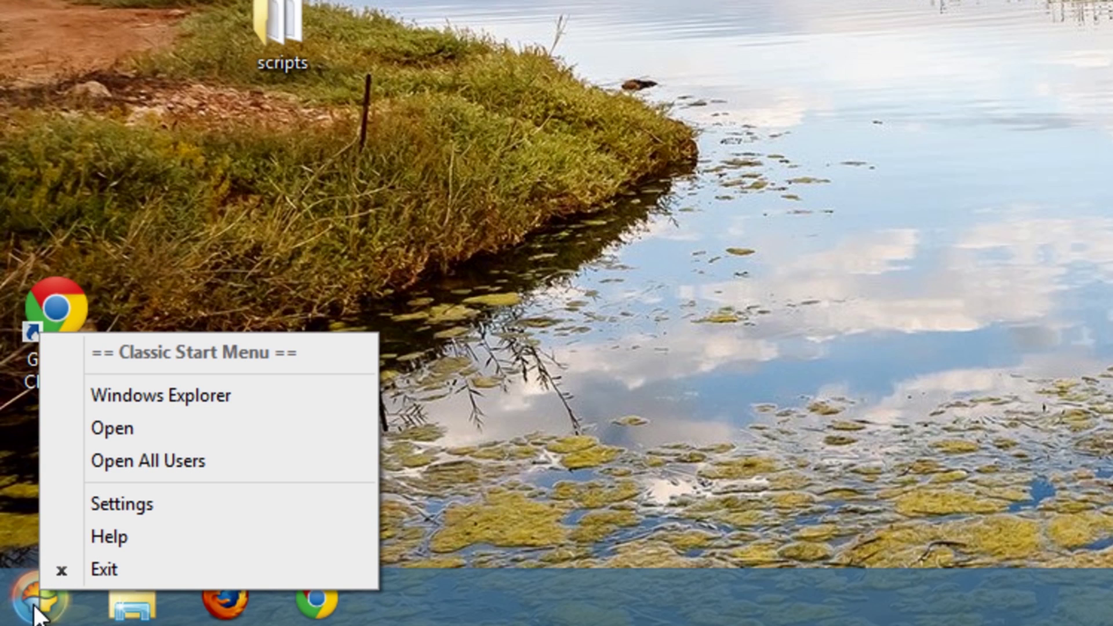
{"action": "left_click", "coordinate": [152, 395]}
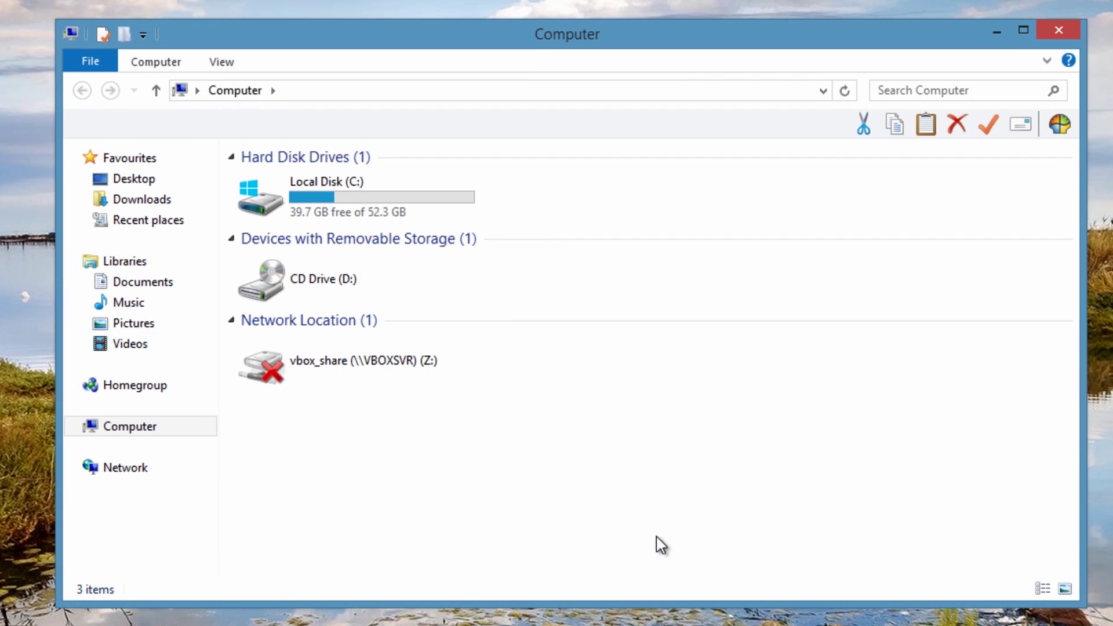
{"action": "left_click", "coordinate": [219, 61]}
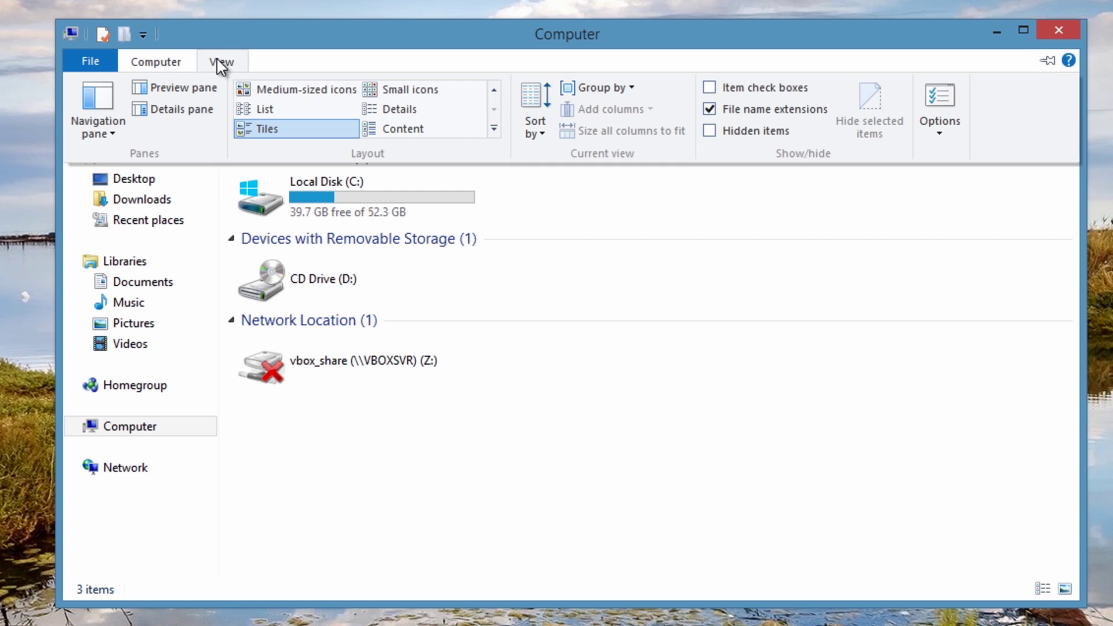
{"action": "left_click", "coordinate": [713, 131]}
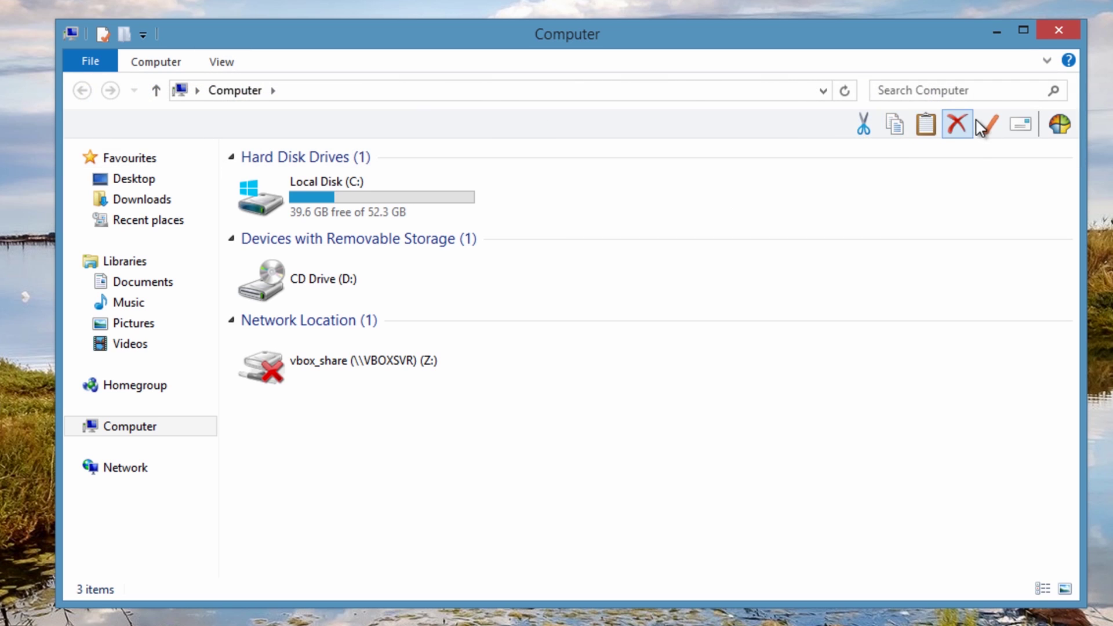
Step: Look at the View tab's Options choices, dismiss them, and close the Computer window
{"action": "left_click", "coordinate": [233, 66]}
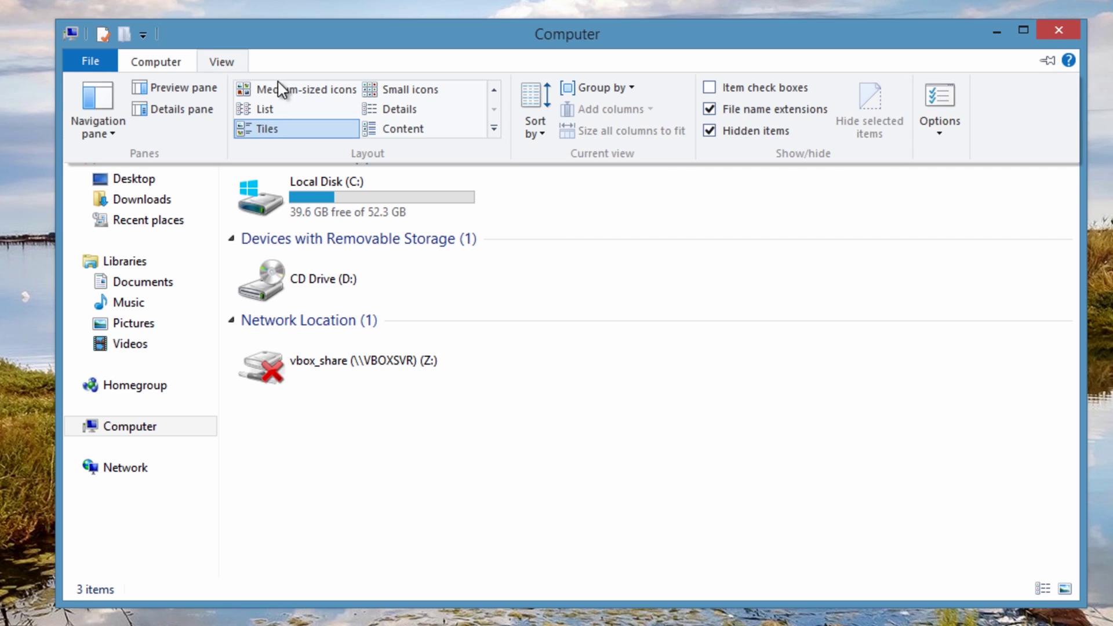
{"action": "left_click", "coordinate": [938, 132]}
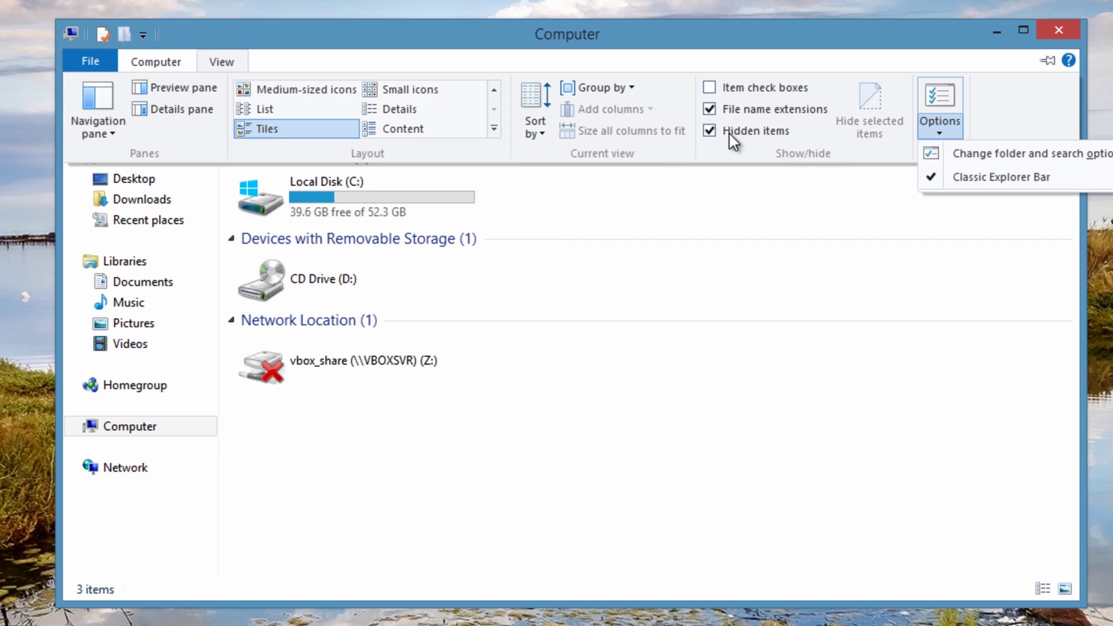
{"action": "left_click", "coordinate": [677, 208]}
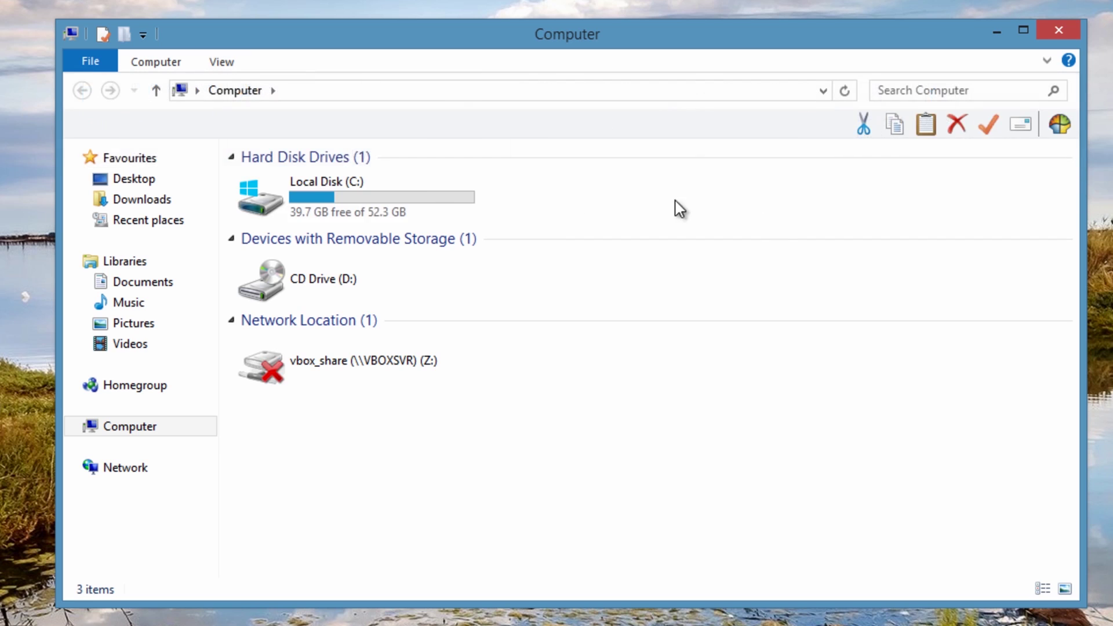
{"action": "left_click", "coordinate": [1056, 31]}
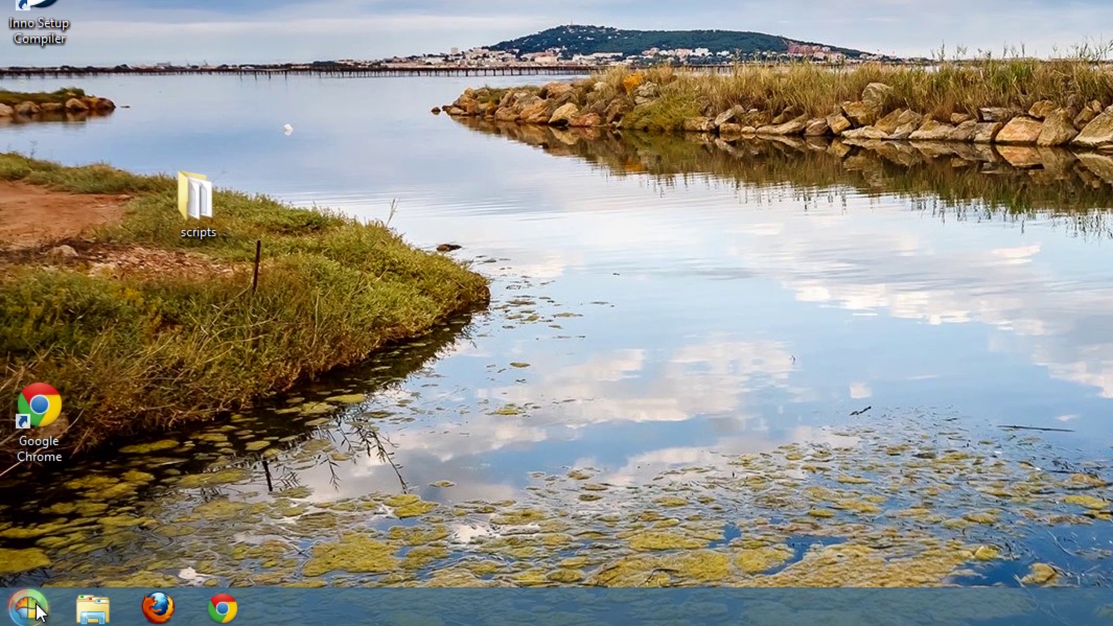
Step: Open Control Panel from the Start menu and set View by to Category
{"action": "left_click", "coordinate": [36, 603]}
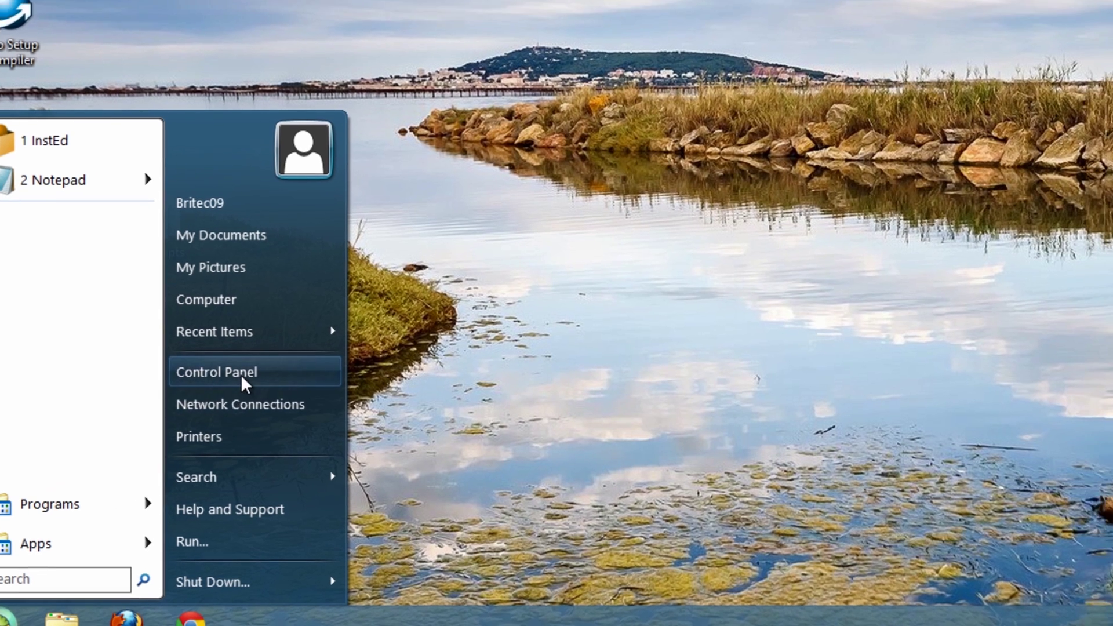
{"action": "left_click", "coordinate": [272, 356]}
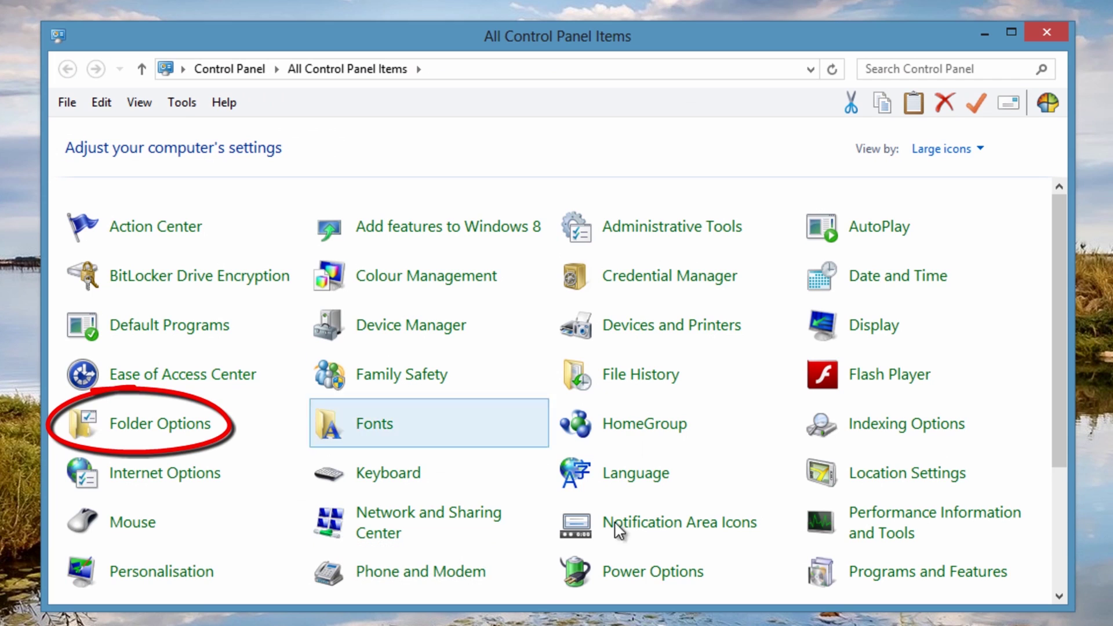
{"action": "left_click", "coordinate": [981, 150]}
{"action": "left_click", "coordinate": [963, 173]}
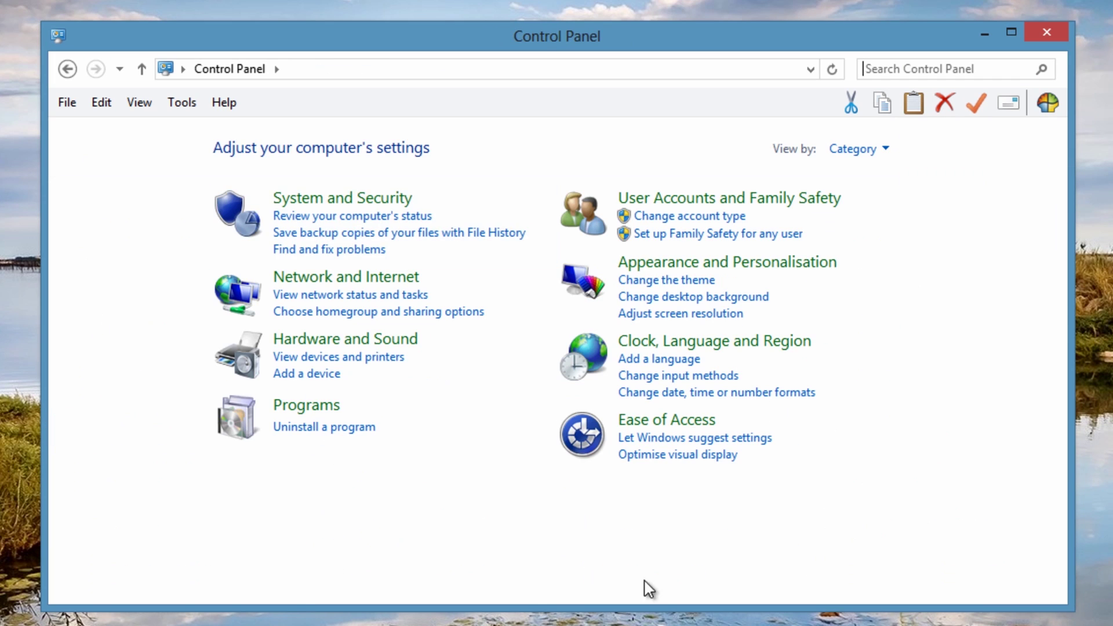
Step: Open Show hidden files and folders under Appearance and Personalisation, close it, then open Computer
{"action": "left_click", "coordinate": [737, 266]}
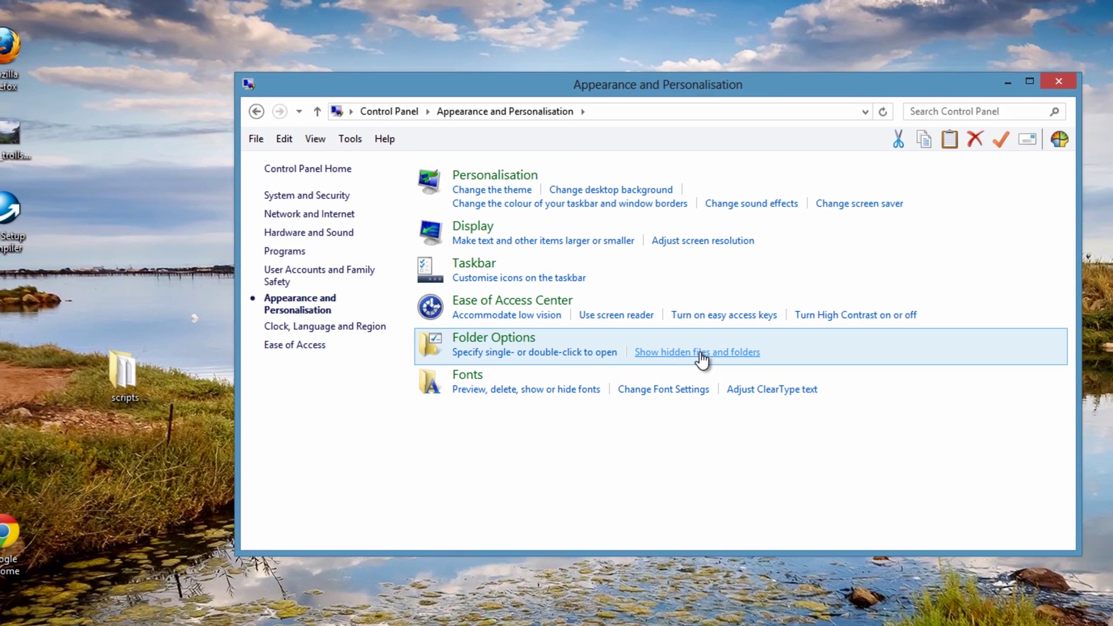
{"action": "left_click", "coordinate": [662, 358]}
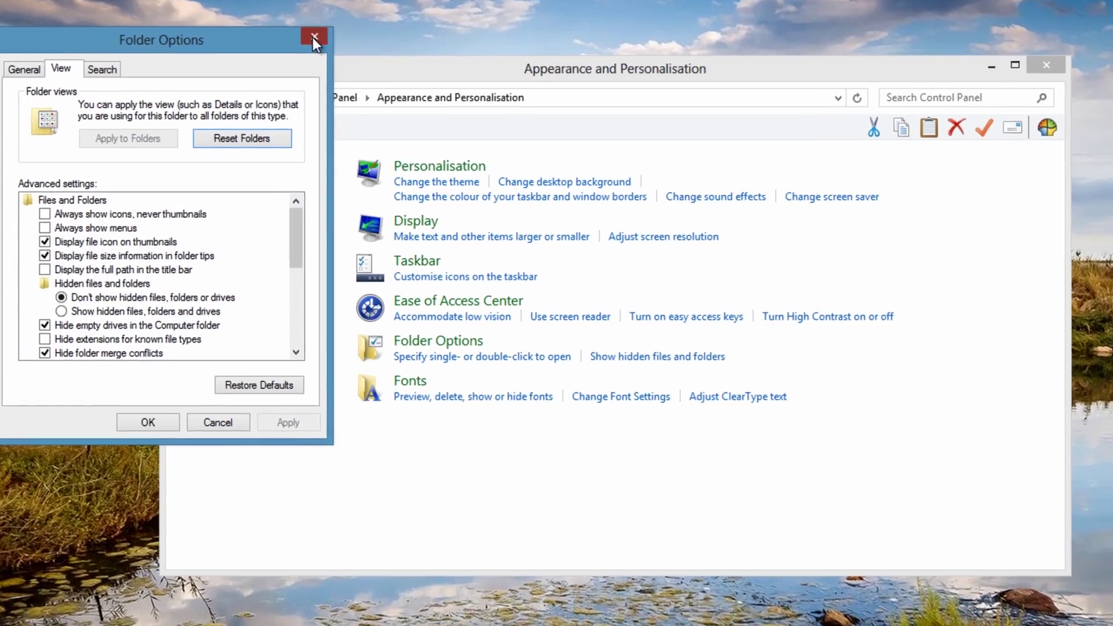
{"action": "left_click", "coordinate": [379, 54]}
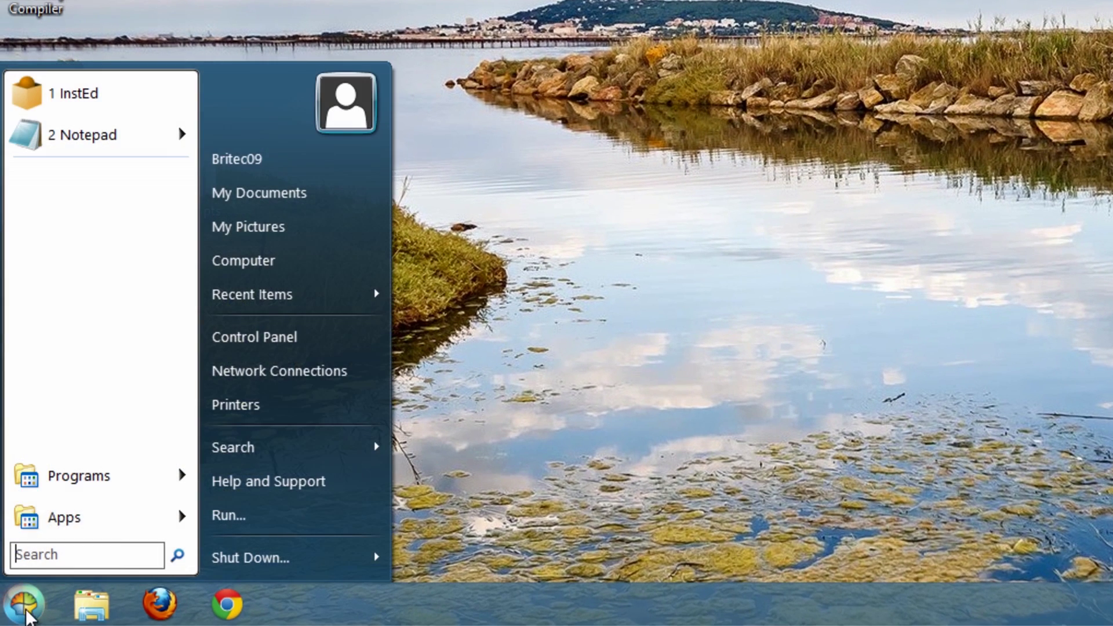
{"action": "left_click", "coordinate": [290, 261]}
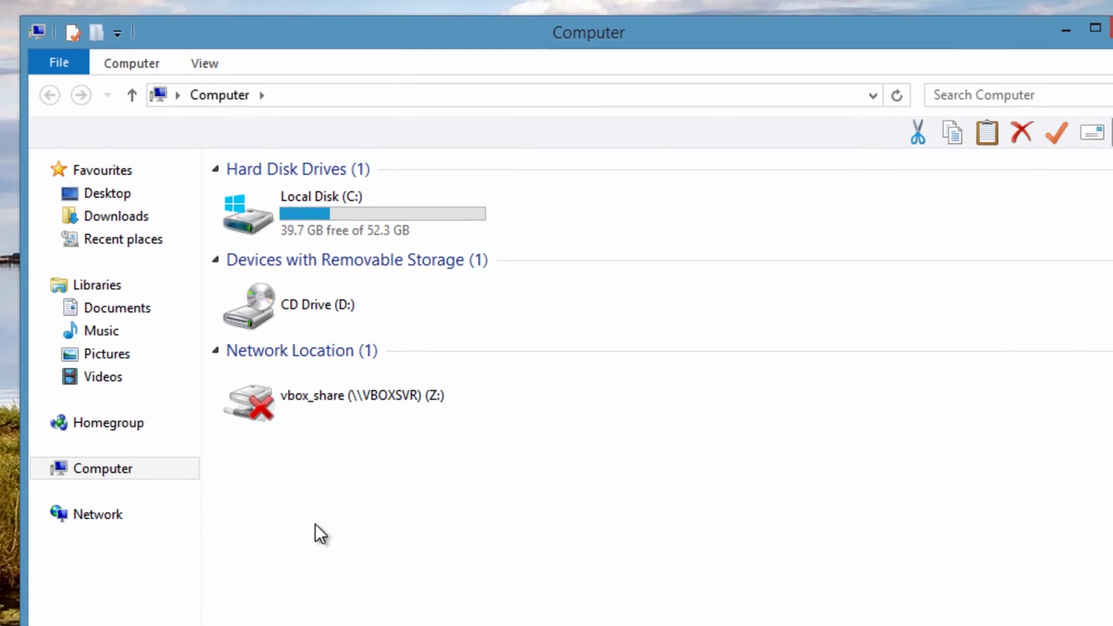
Step: Reach Folder Options' View tab via Computer Properties and Tools, then close the dialog
{"action": "left_click", "coordinate": [131, 63]}
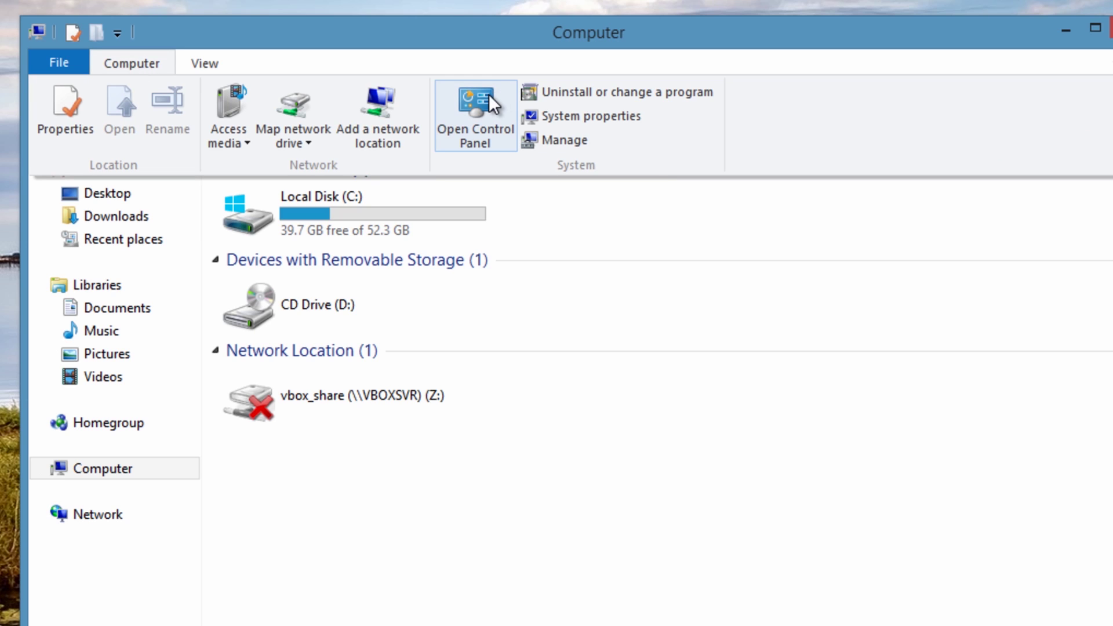
{"action": "left_click", "coordinate": [49, 125]}
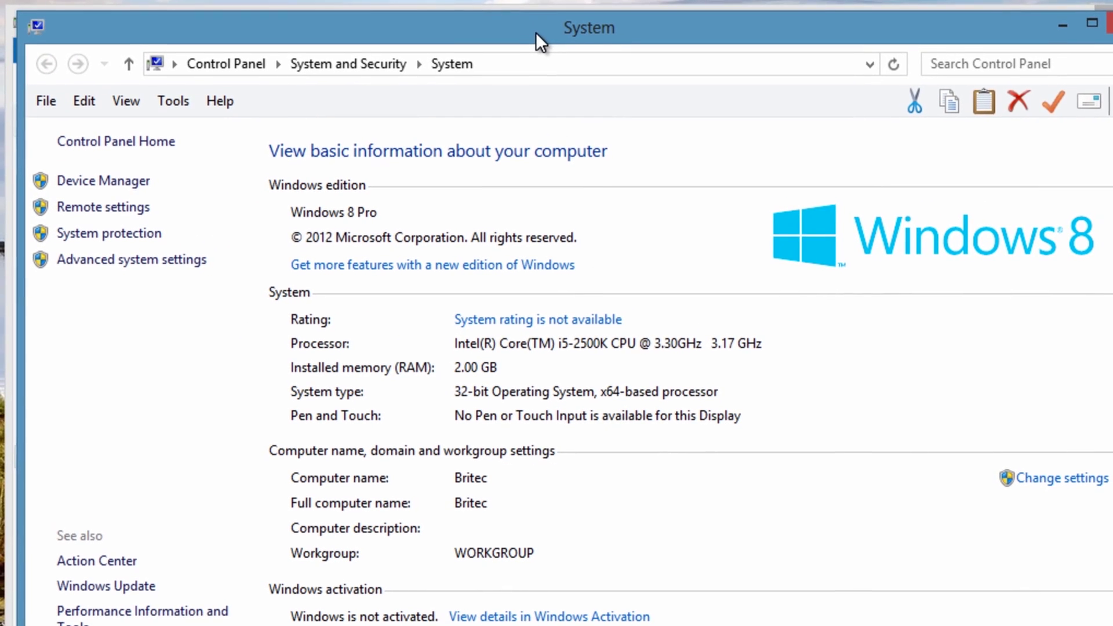
{"action": "left_click", "coordinate": [174, 97]}
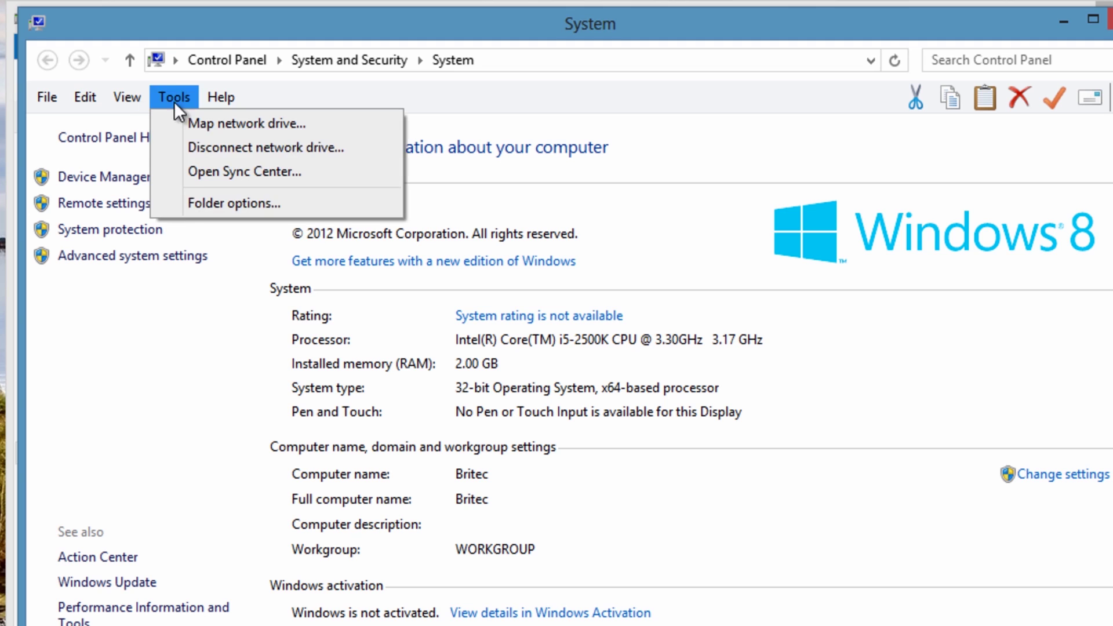
{"action": "left_click", "coordinate": [195, 204]}
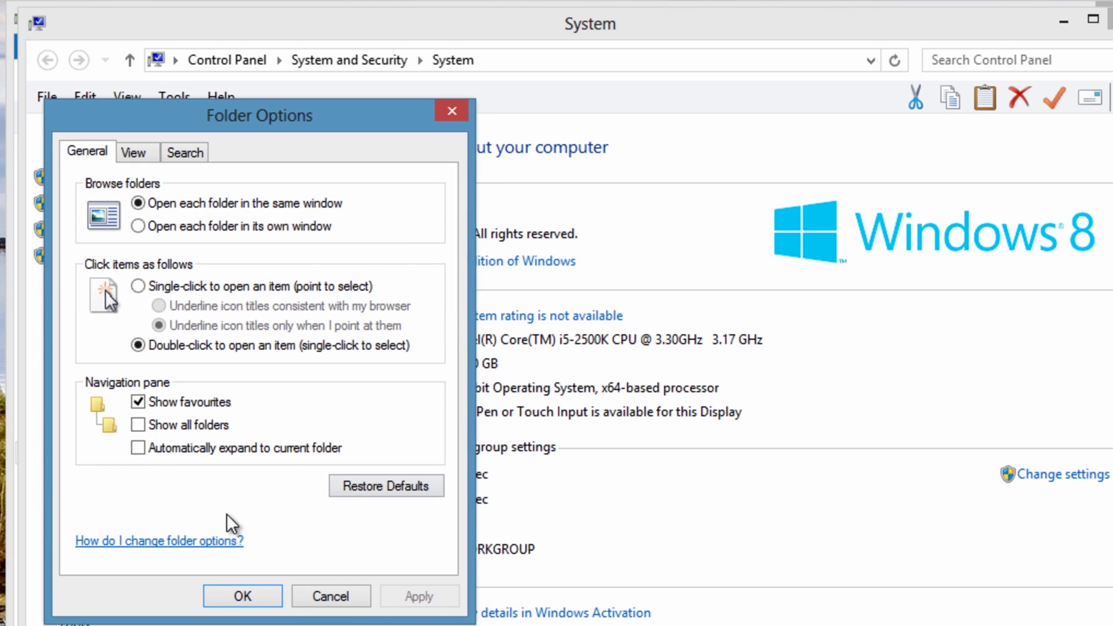
{"action": "left_click", "coordinate": [136, 154]}
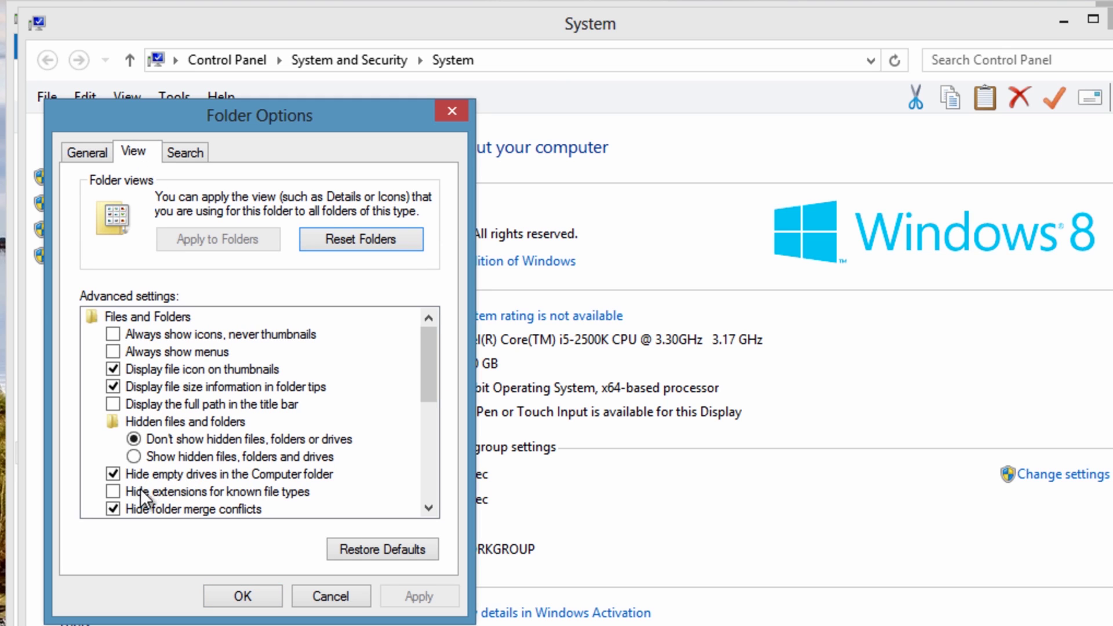
{"action": "left_click", "coordinate": [452, 116]}
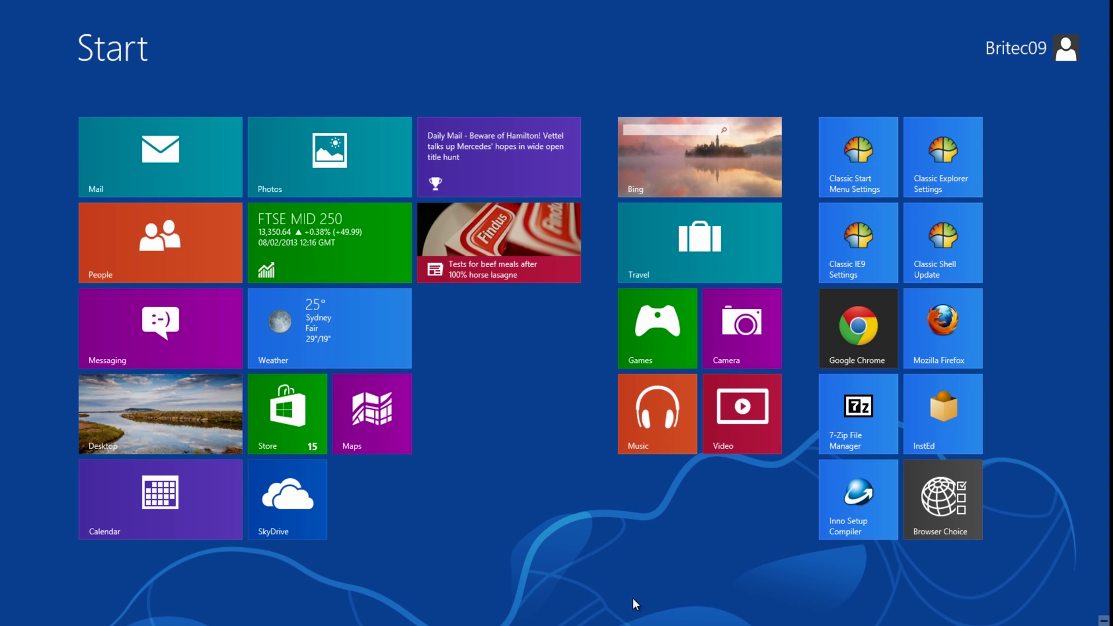
Step: Launch File Explorer from the Apps list opened through the charms bar's Search
{"action": "mouse_move", "coordinate": [1104, 620]}
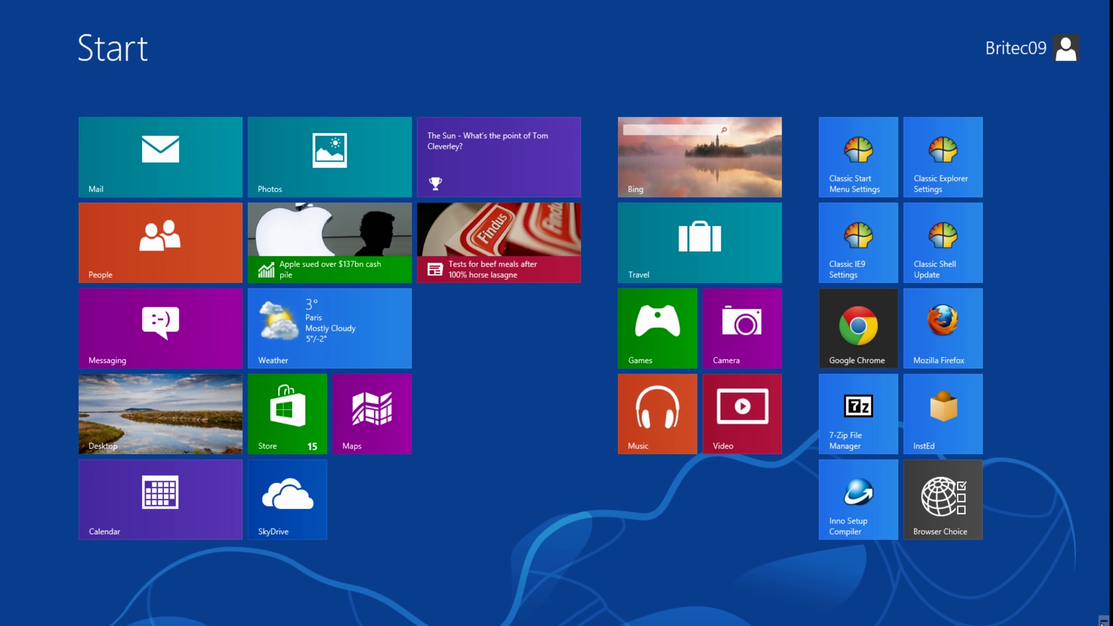
{"action": "mouse_move", "coordinate": [1095, 372]}
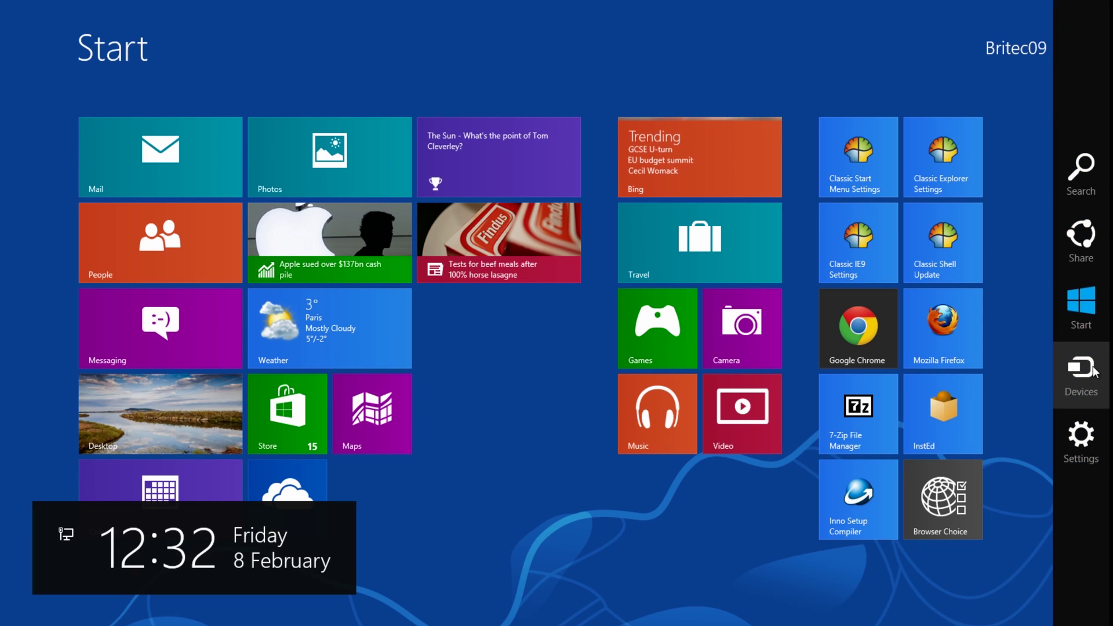
{"action": "left_click", "coordinate": [1093, 180]}
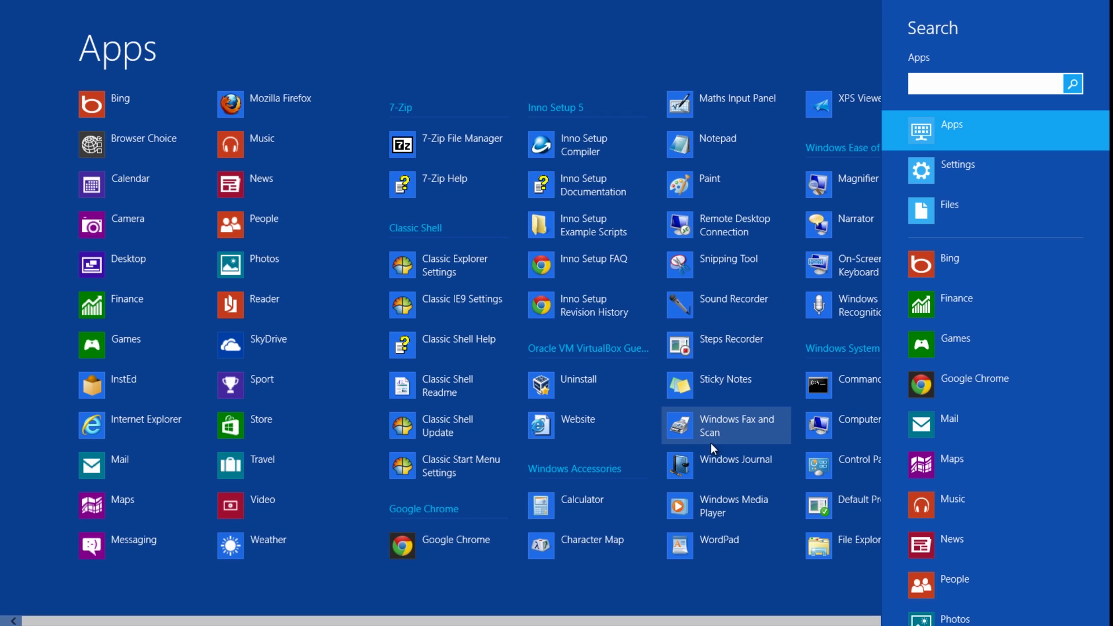
{"action": "left_click", "coordinate": [830, 552]}
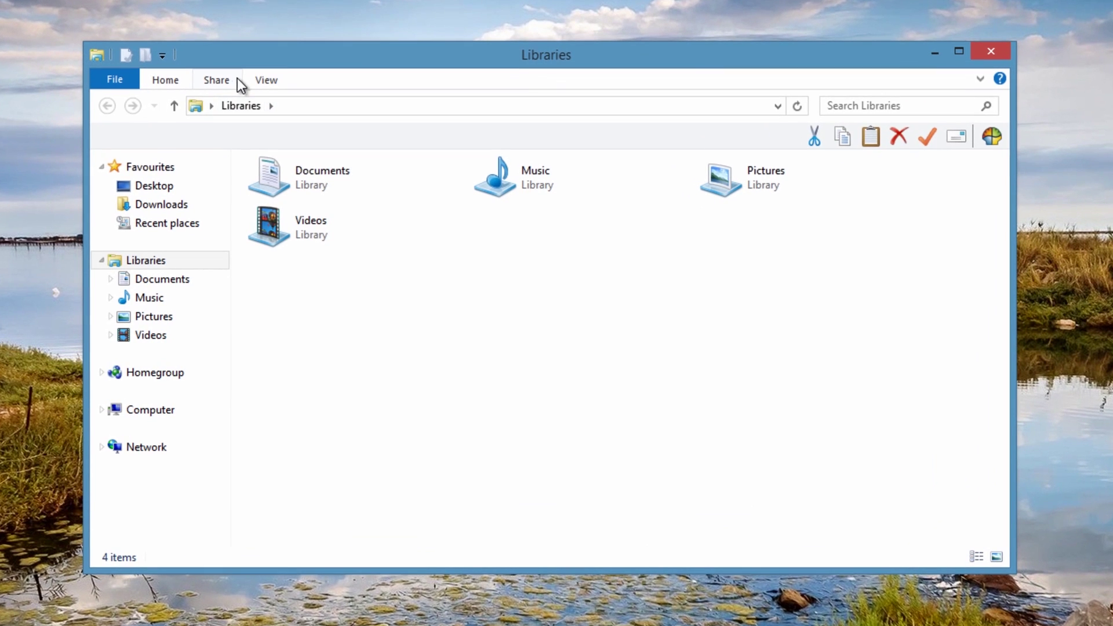
Step: Check the View ribbon's hidden items option, then close the Libraries window
{"action": "left_click", "coordinate": [281, 104]}
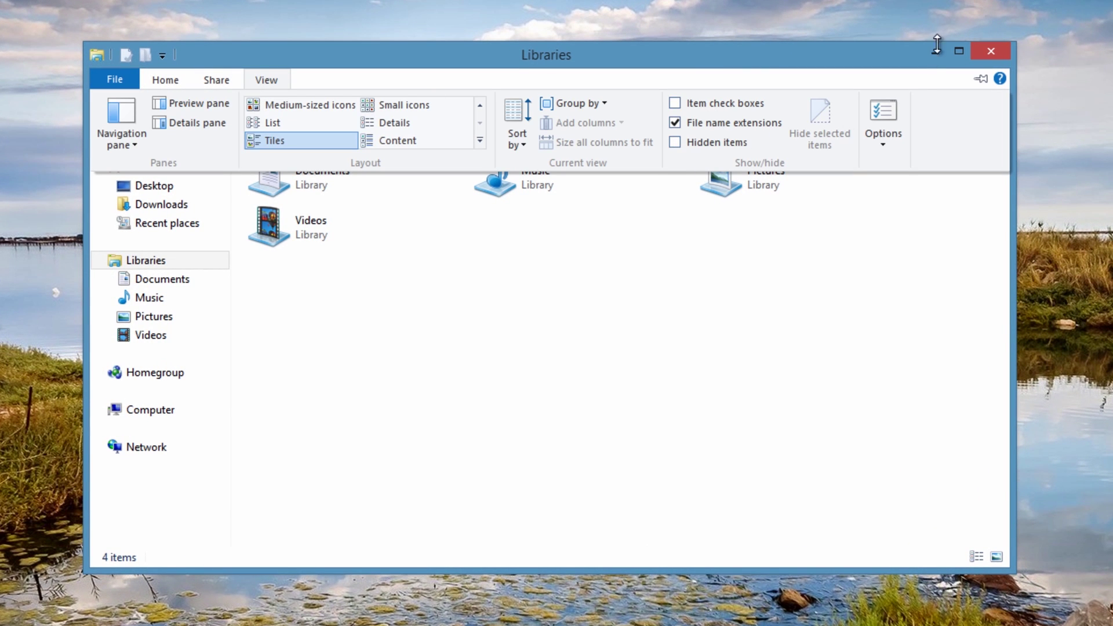
{"action": "left_click", "coordinate": [992, 48]}
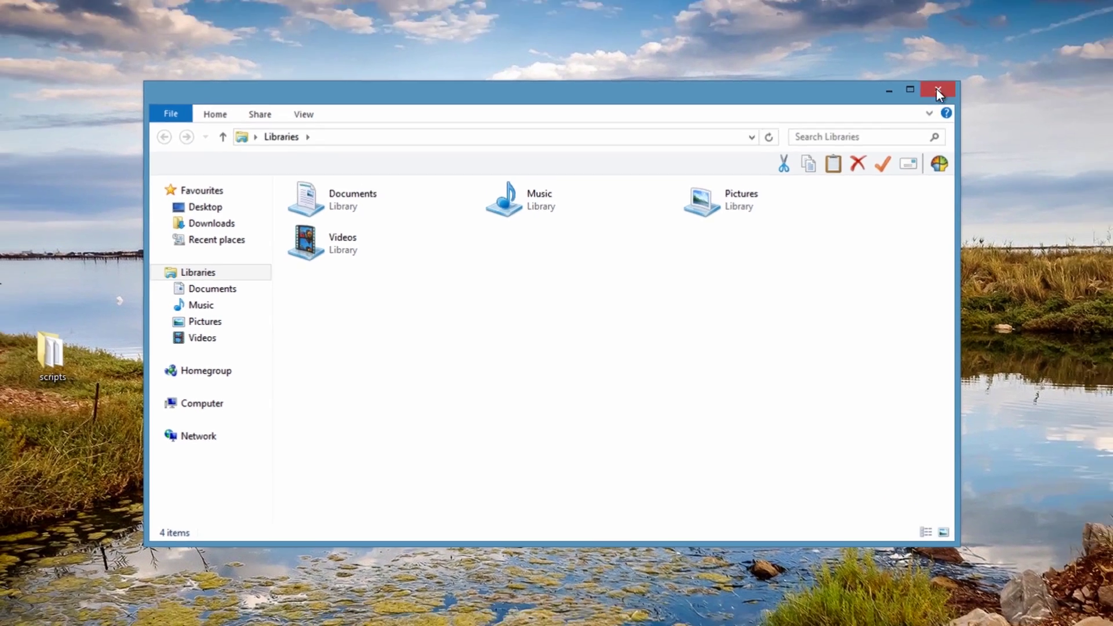
{"action": "left_click", "coordinate": [992, 50]}
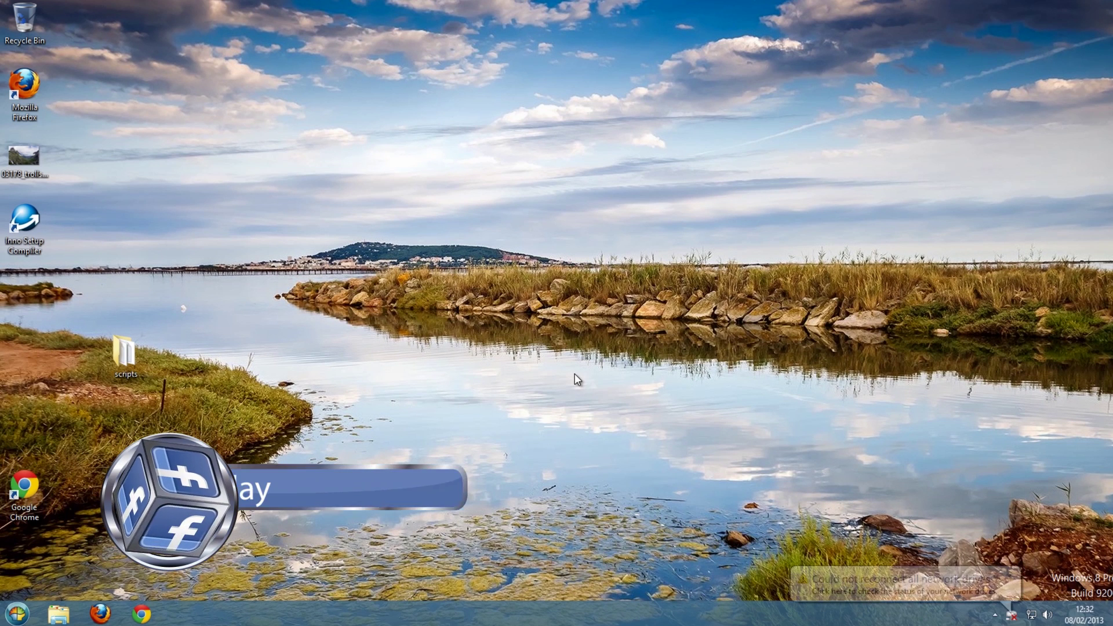
Step: Dismiss the notification about network drives that could not reconnect
{"action": "left_click", "coordinate": [1010, 577]}
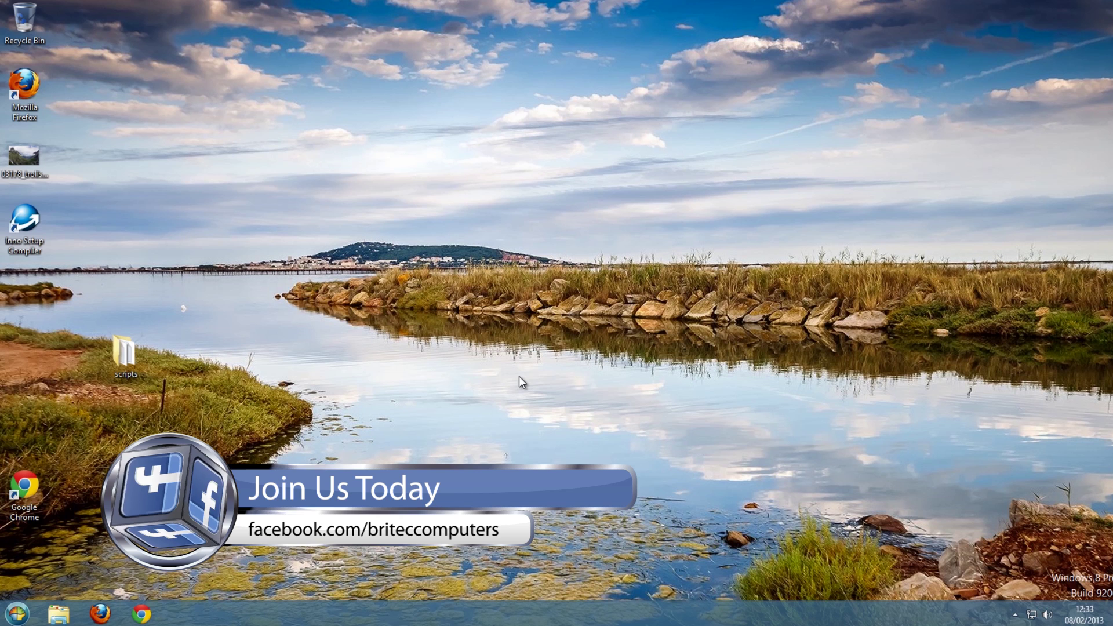